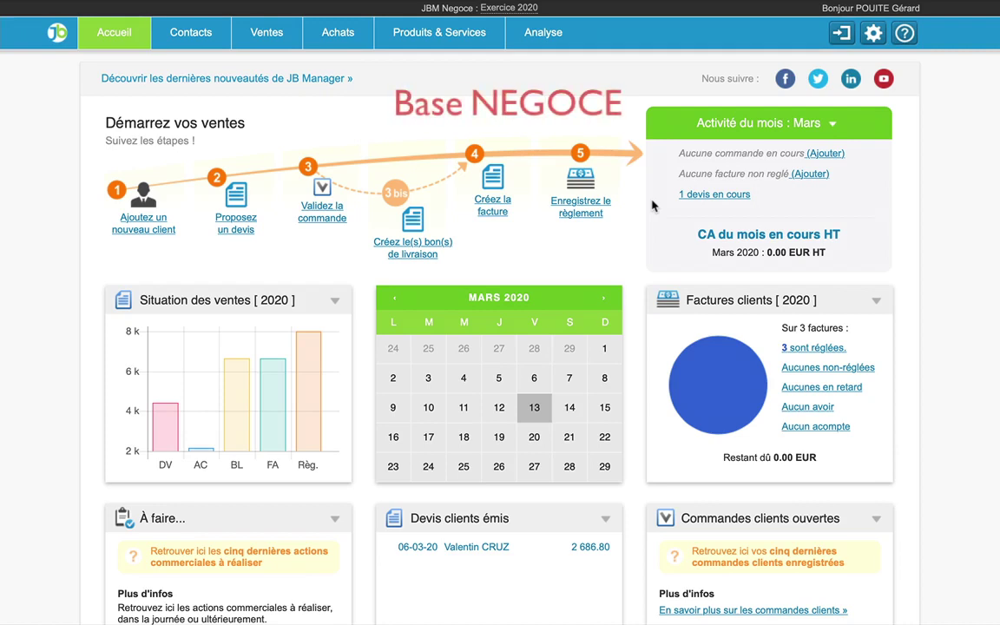
- Browse the Prospects, Clients and Fournisseurs contact lists, then display the Produits & Services catalogue
{"action": "left_click", "coordinate": [205, 40]}
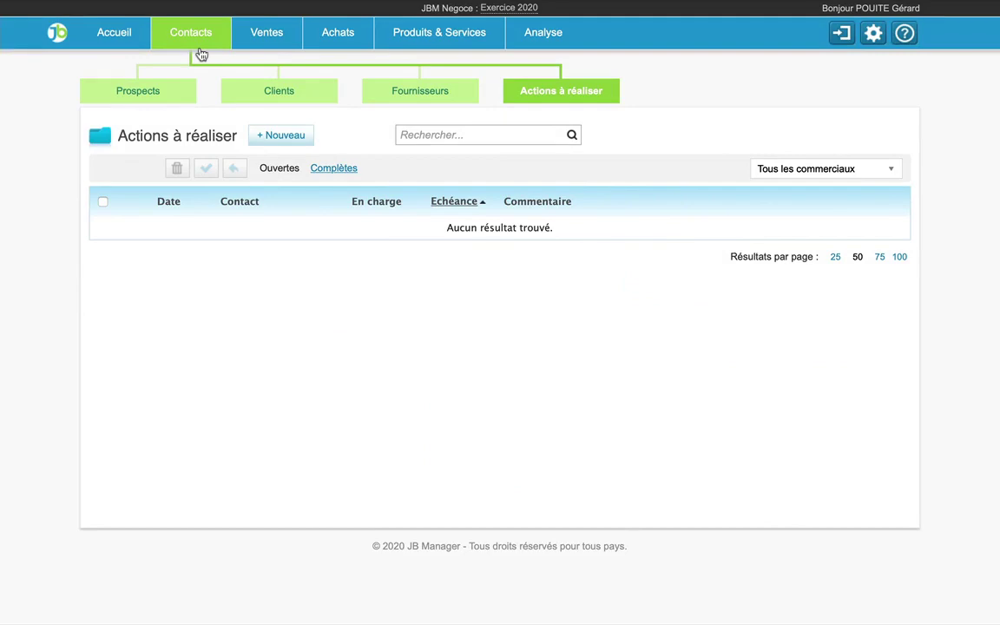
{"action": "left_click", "coordinate": [132, 104]}
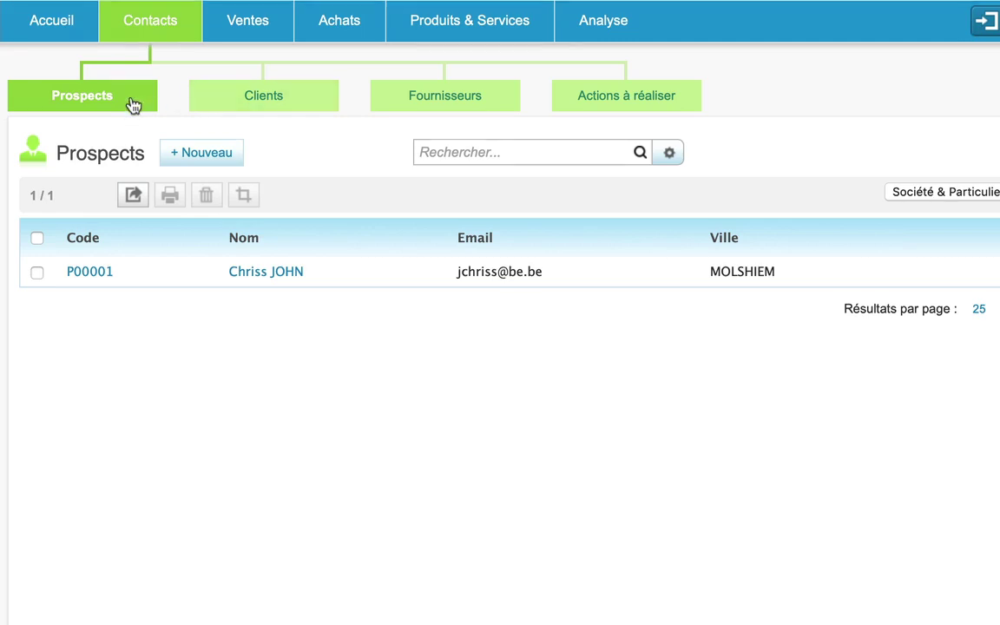
{"action": "left_click", "coordinate": [283, 103]}
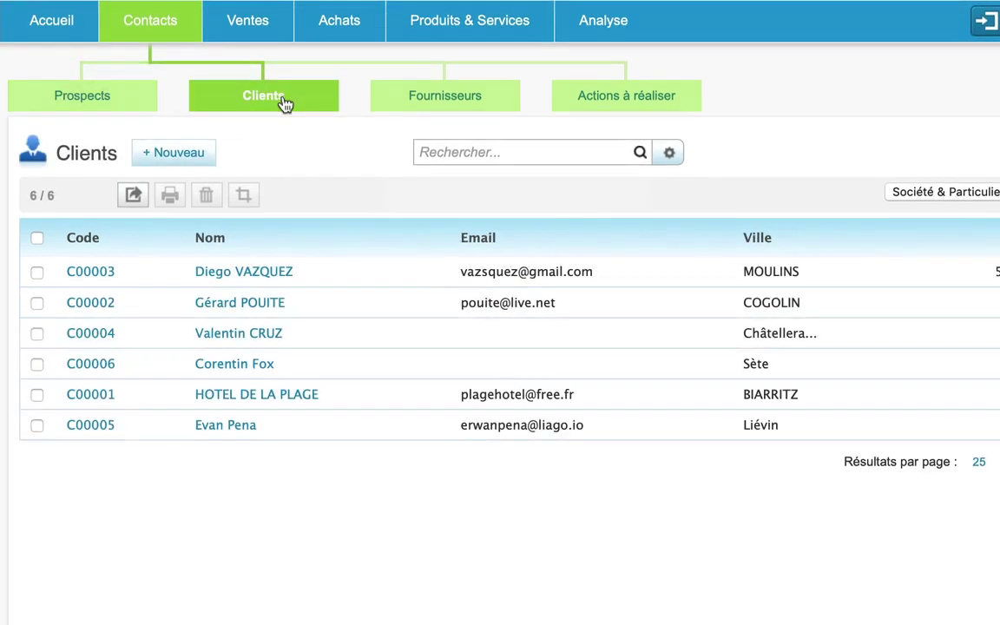
{"action": "left_click", "coordinate": [452, 103]}
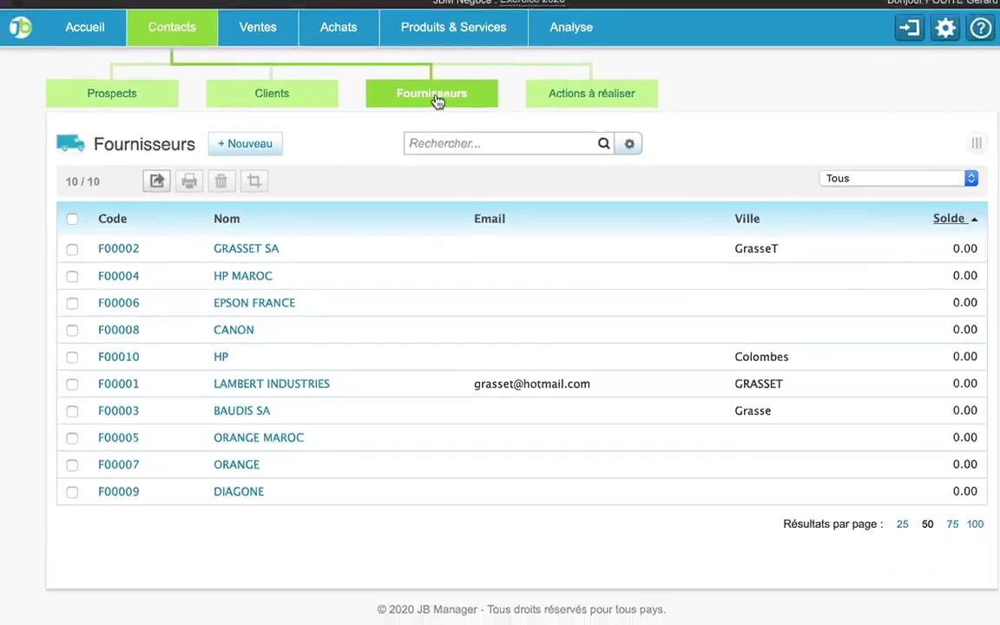
{"action": "left_click", "coordinate": [470, 20]}
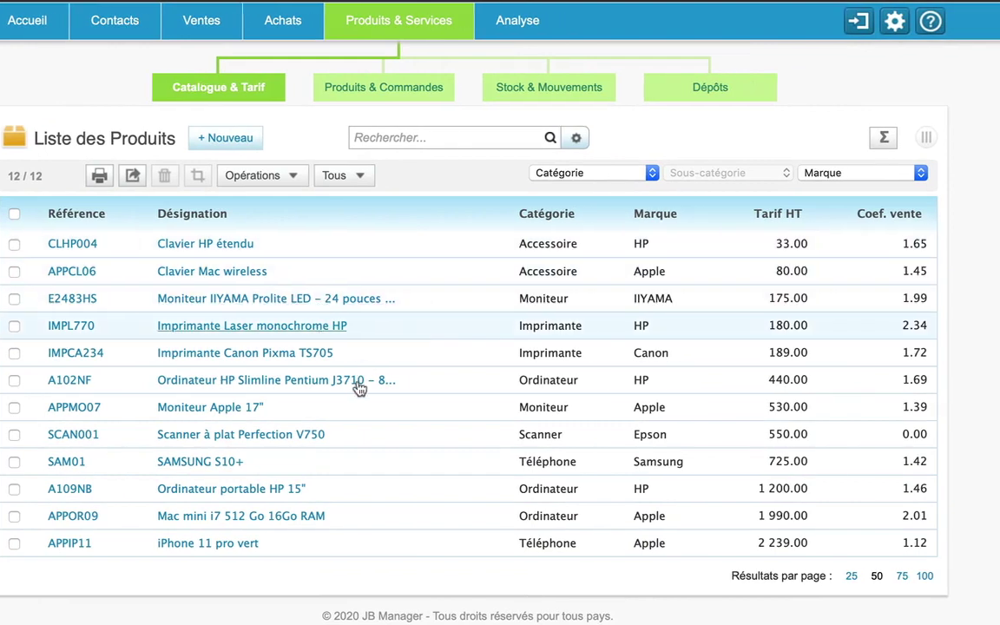
- Open the details of product A102NF
{"action": "left_click", "coordinate": [243, 384]}
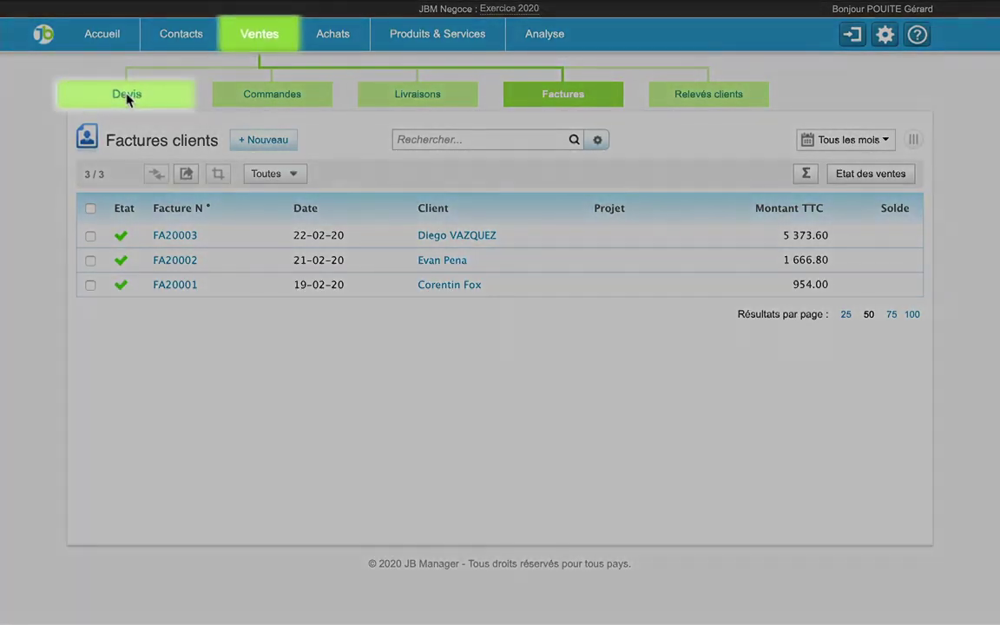
- Create a new customer quote, DC20006, for the chosen client from the Devis list
{"action": "left_click", "coordinate": [127, 94]}
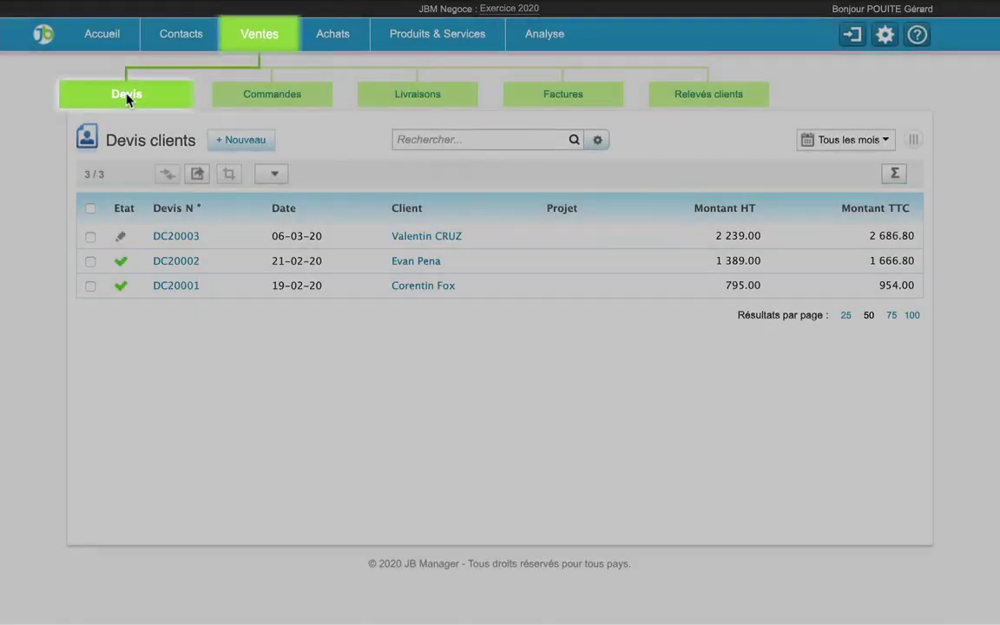
{"action": "left_click", "coordinate": [250, 141]}
{"action": "left_click", "coordinate": [217, 178]}
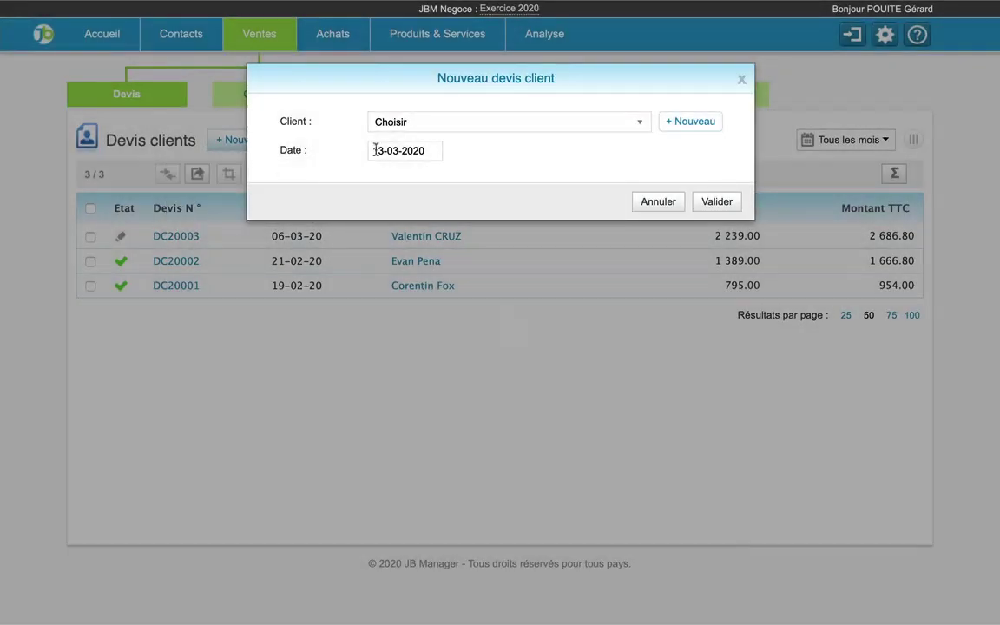
{"action": "left_click", "coordinate": [445, 127]}
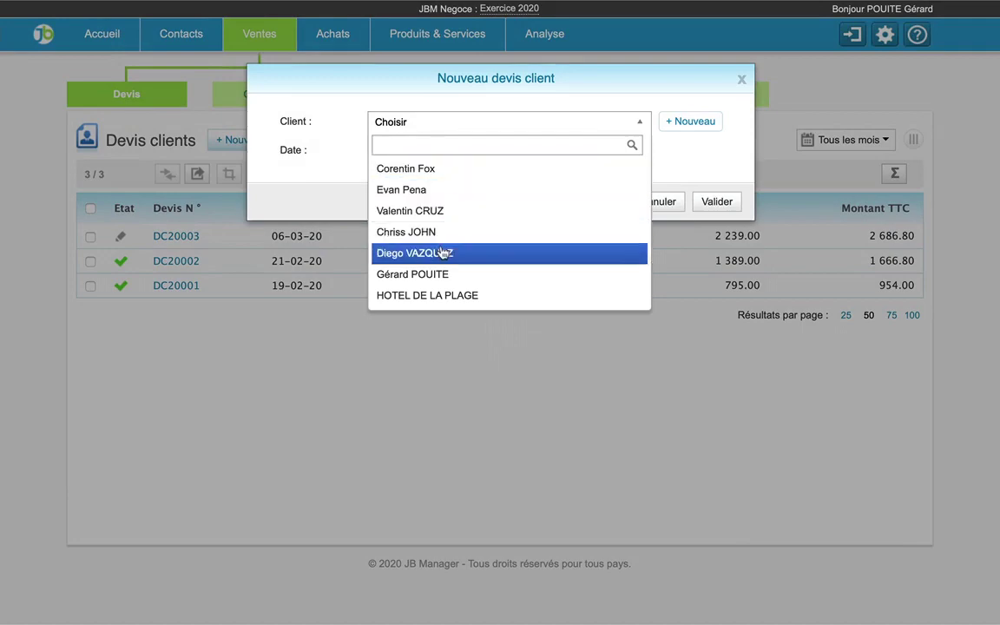
{"action": "left_click", "coordinate": [426, 257]}
{"action": "left_click", "coordinate": [707, 205]}
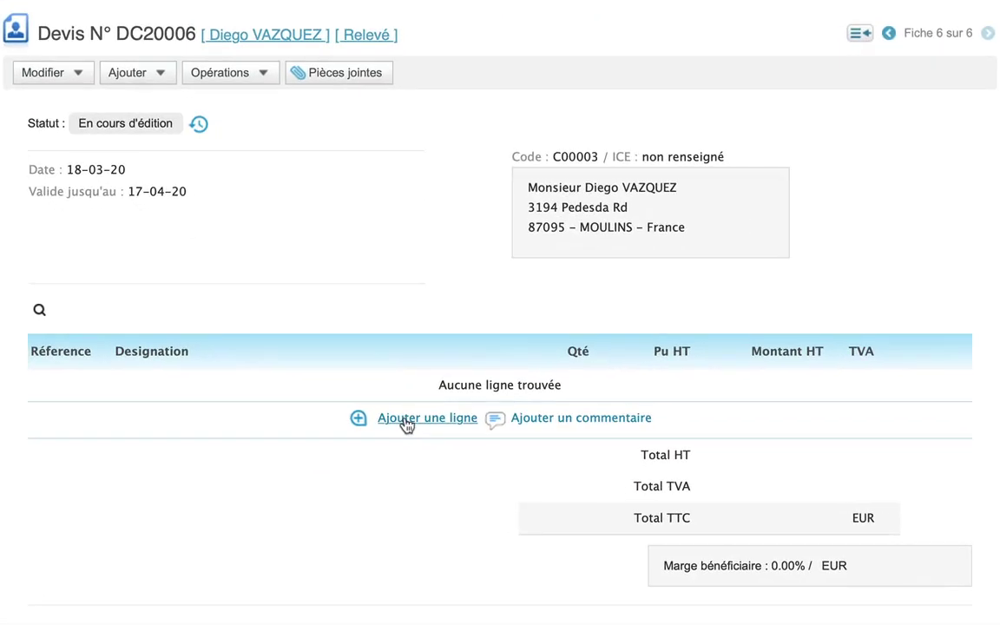
- Add quote lines for 2 SAMSUNG S10+ (SAM01) and 1 iPhone 11 pro vert (APPIP11)
{"action": "left_click", "coordinate": [406, 419]}
{"action": "scroll", "coordinate": [404, 422], "scroll_direction": "down", "scroll_amount": 3}
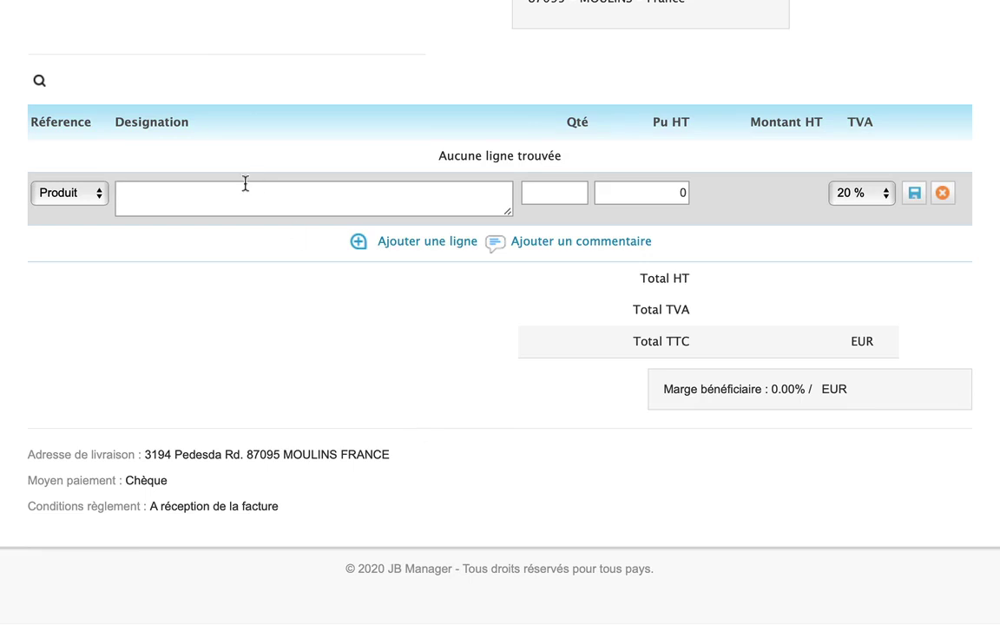
{"action": "type", "text": "sam"}
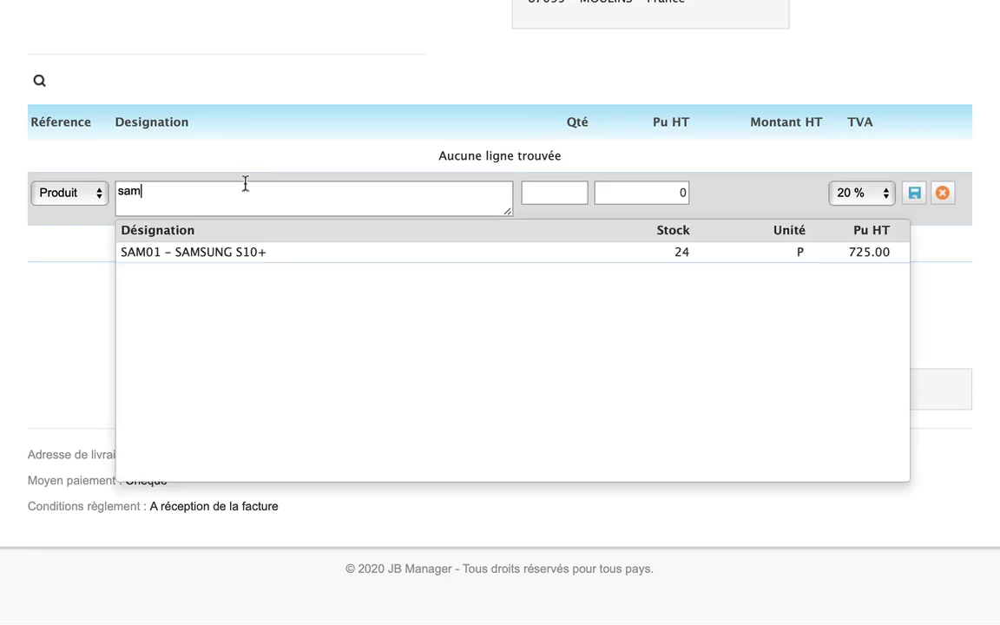
{"action": "left_click", "coordinate": [249, 255]}
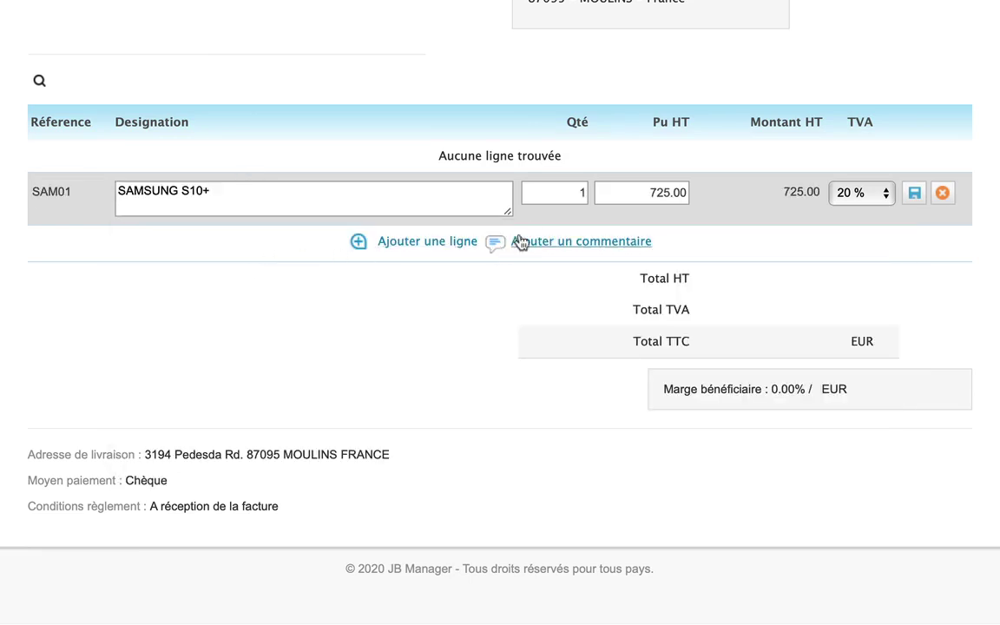
{"action": "left_click_drag", "start_coordinate": [584, 196], "coordinate": [572, 196]}
{"action": "type", "text": "2"}
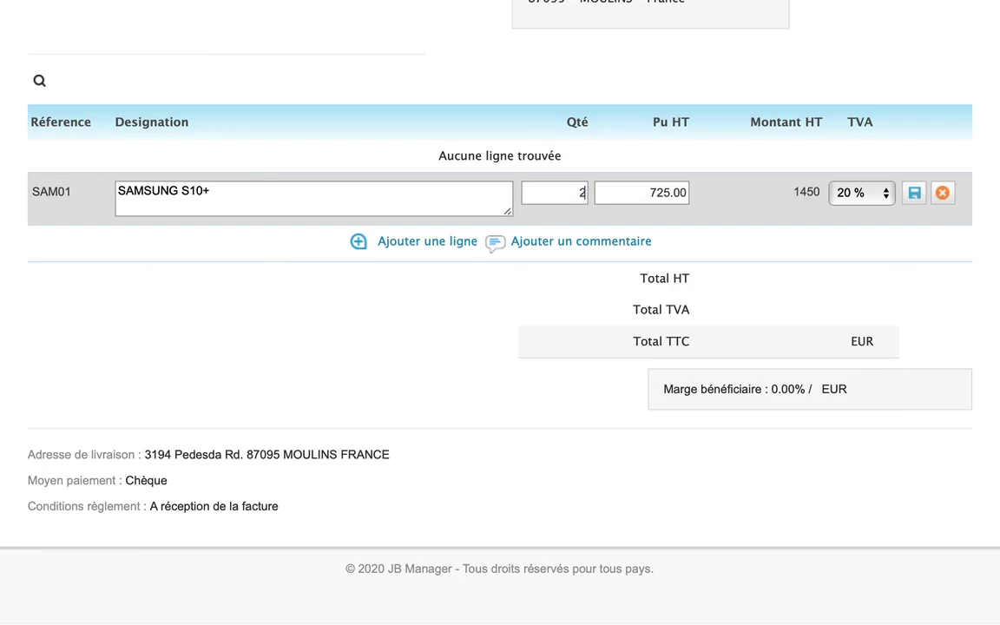
{"action": "key", "text": "Tab"}
{"action": "key", "text": "Tab"}
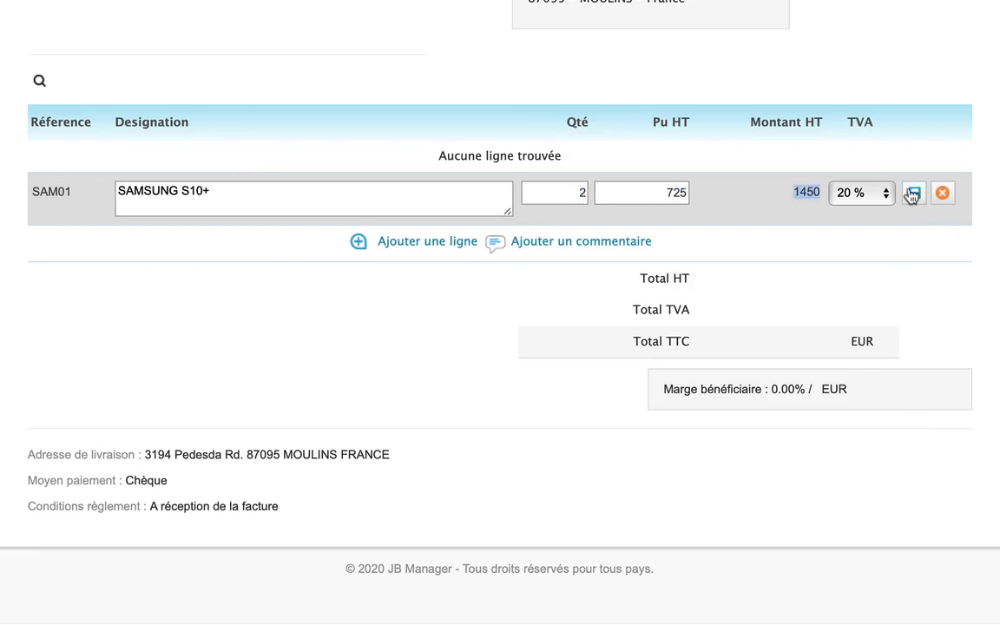
{"action": "left_click", "coordinate": [912, 193]}
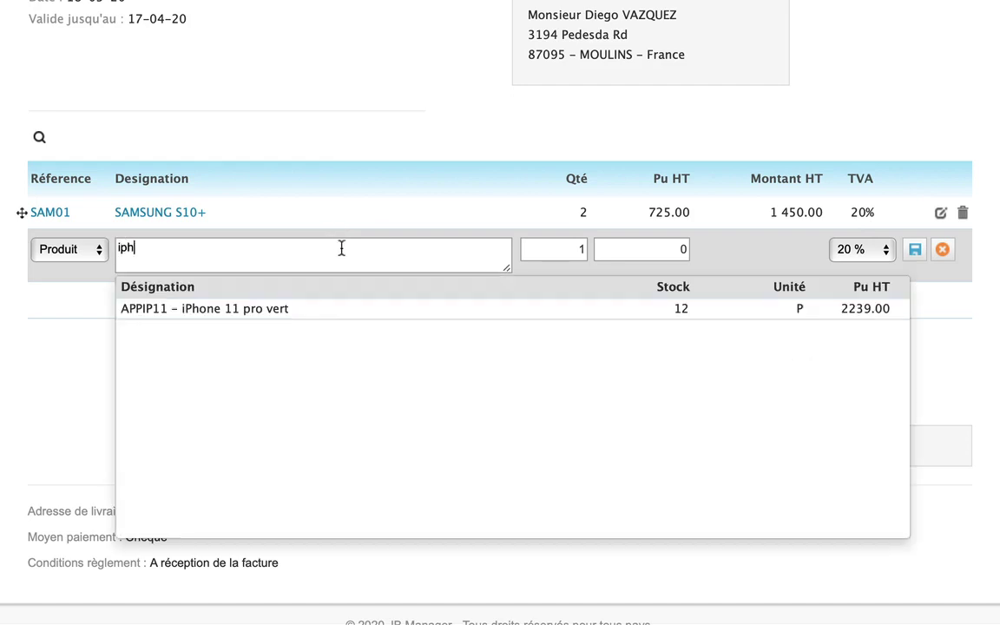
{"action": "left_click", "coordinate": [323, 308]}
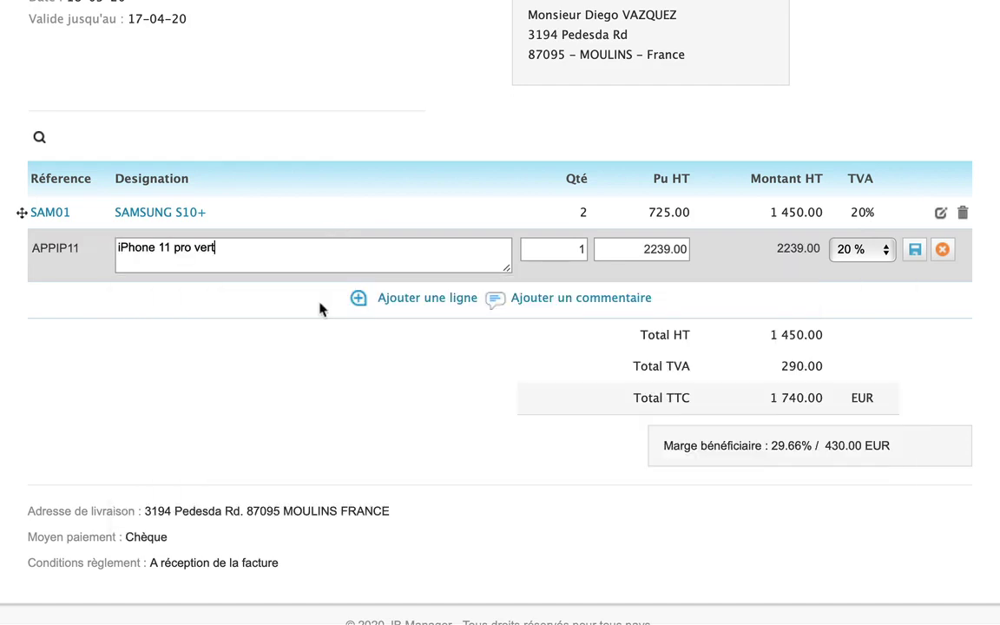
{"action": "left_click", "coordinate": [914, 250]}
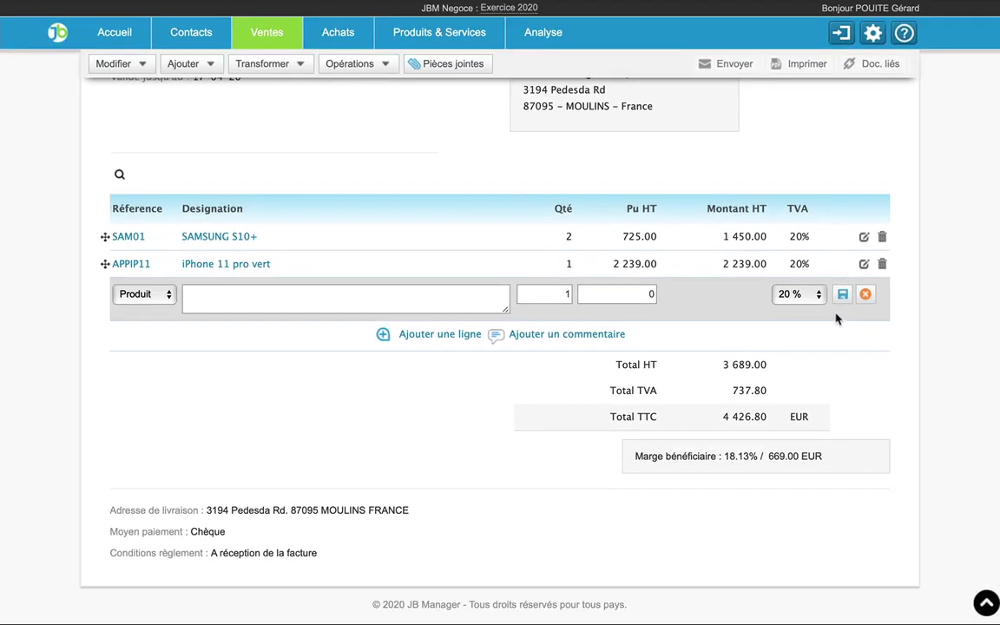
{"action": "scroll", "coordinate": [824, 323], "scroll_direction": "up", "scroll_amount": 3}
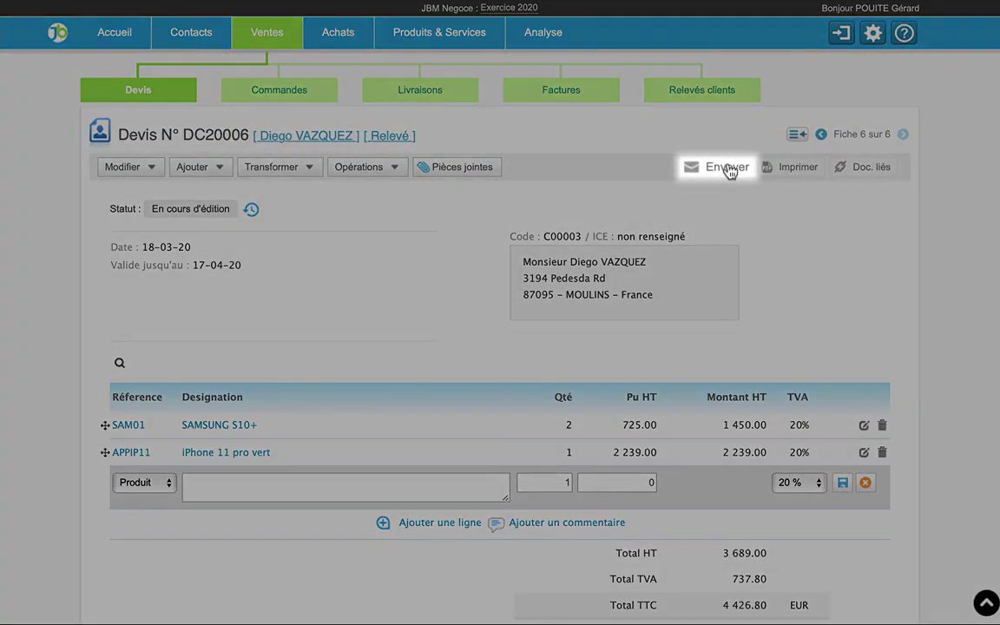
- Prepare the quote e-mail with only the client's e-mail address as recipient
{"action": "left_click", "coordinate": [727, 168]}
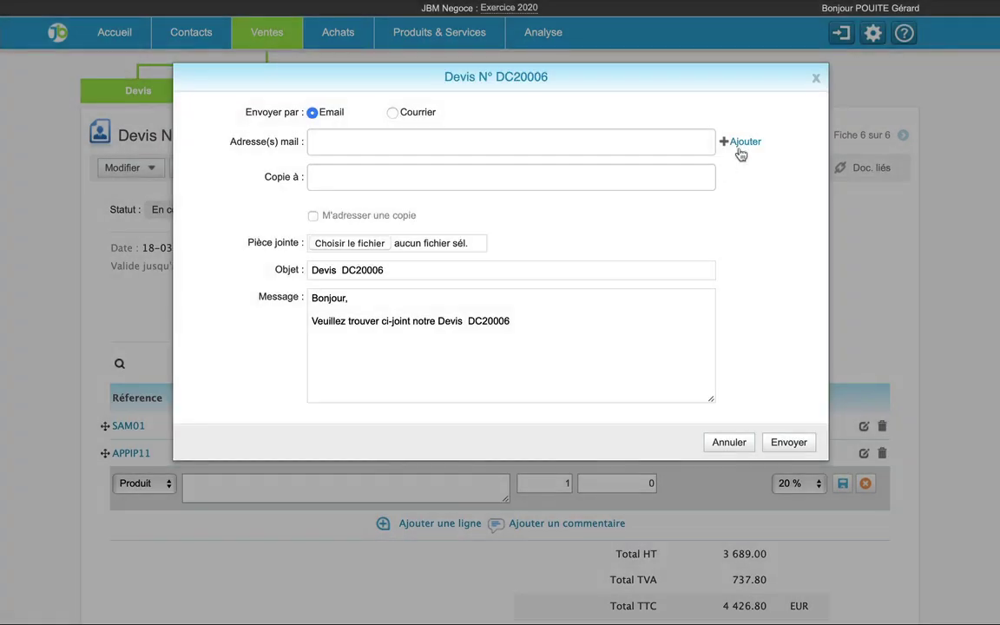
{"action": "left_click", "coordinate": [742, 143]}
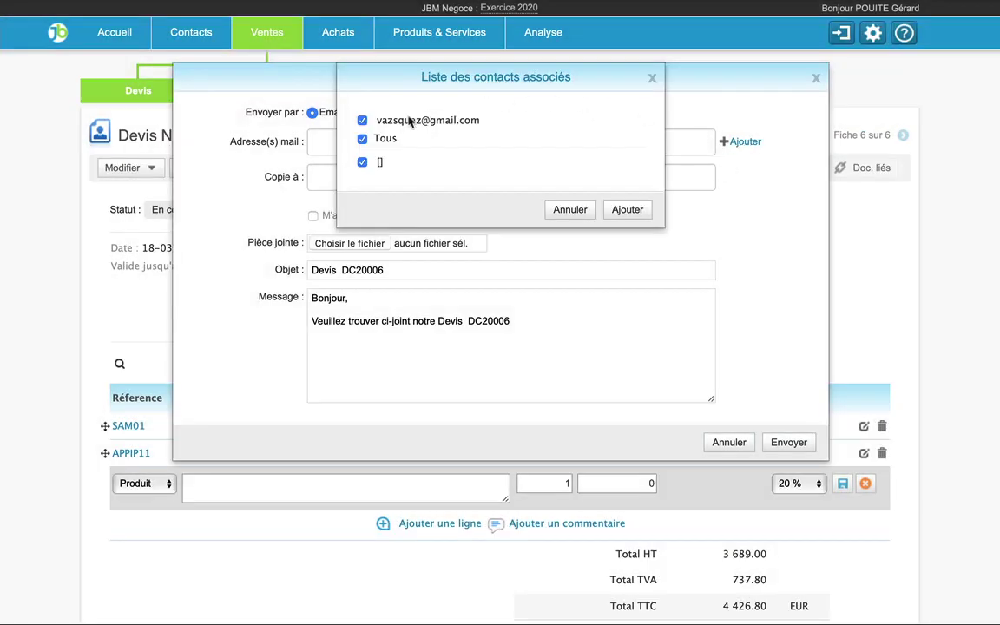
{"action": "left_click", "coordinate": [362, 139]}
{"action": "left_click", "coordinate": [363, 120]}
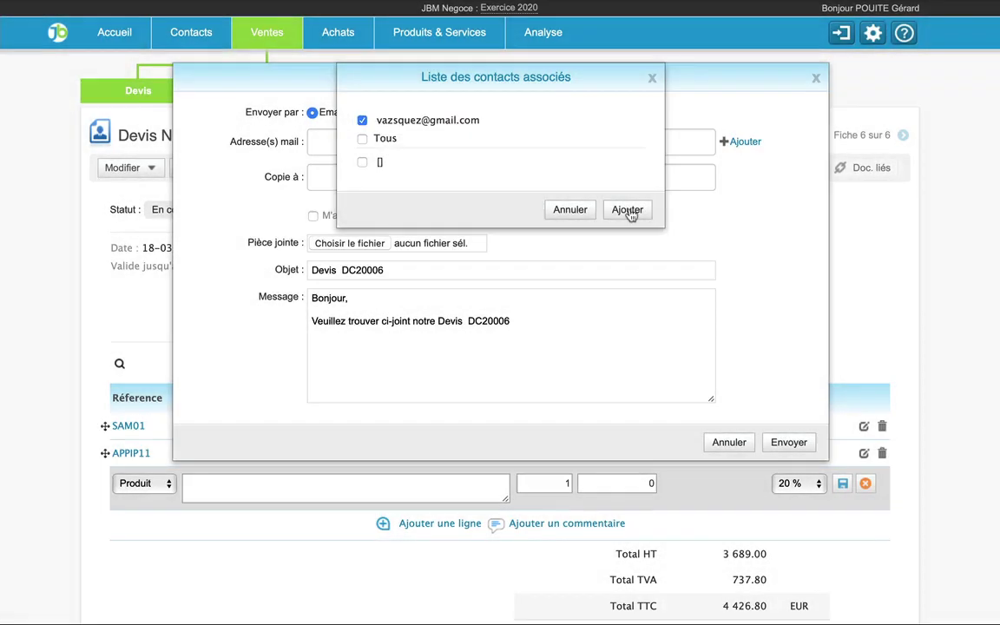
{"action": "left_click", "coordinate": [628, 211]}
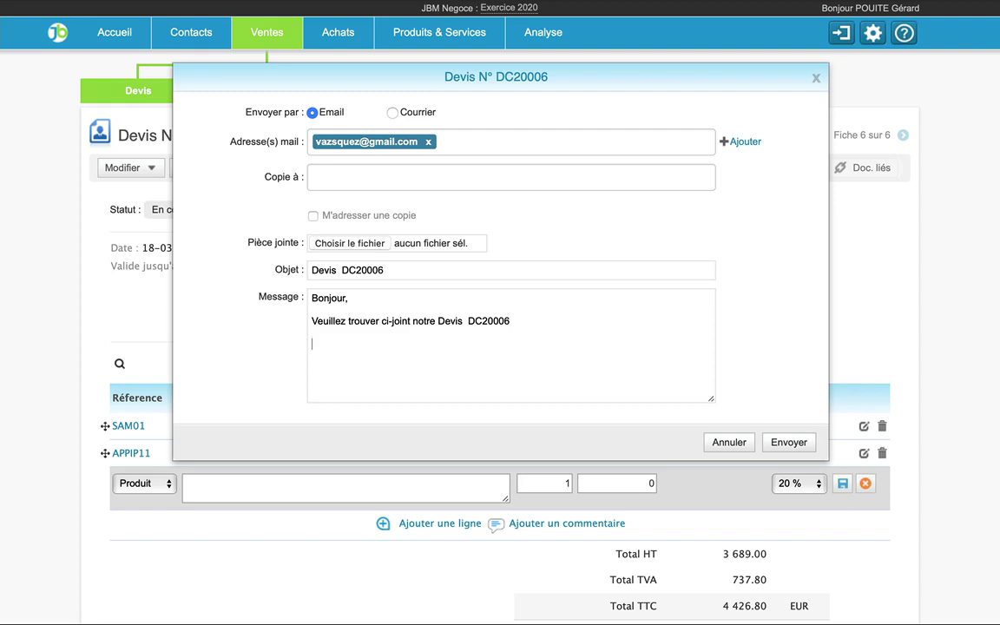
- Convert the quote into customer order AC20005
{"action": "type", "text": "Co"}
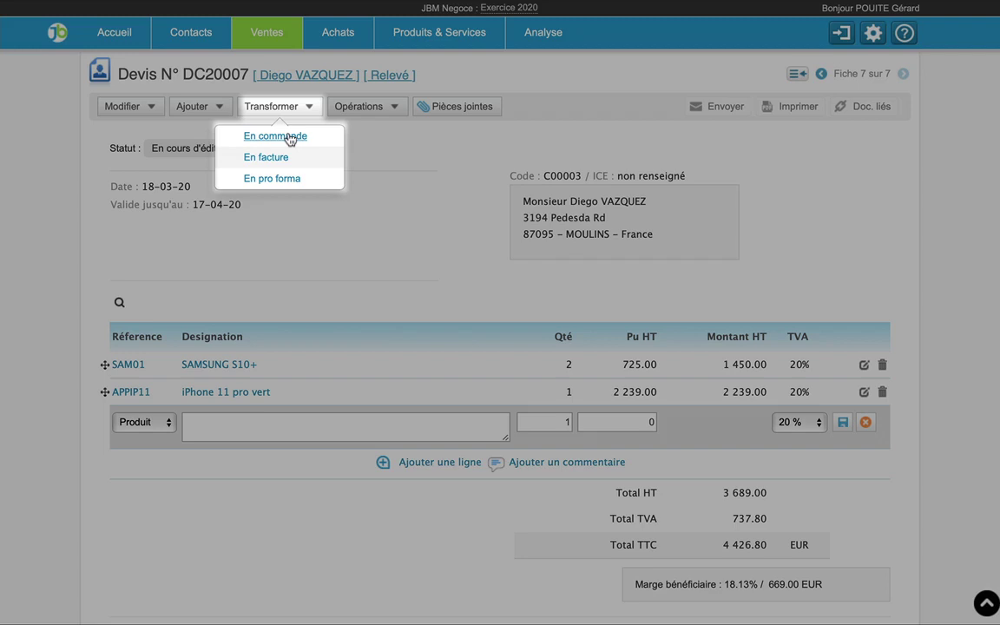
{"action": "left_click", "coordinate": [290, 137]}
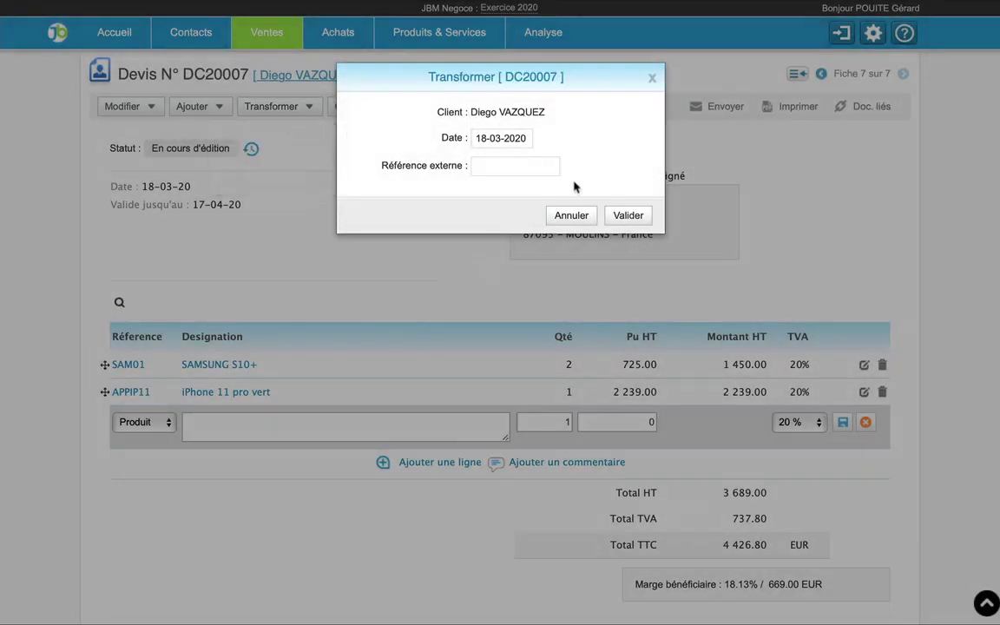
{"action": "left_click", "coordinate": [618, 215]}
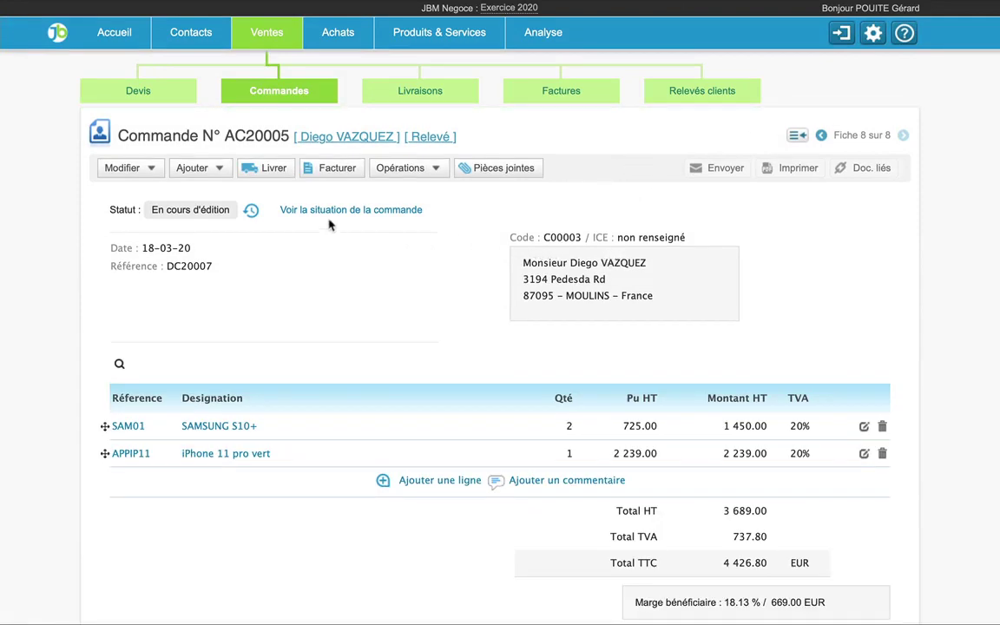
- Deliver the order with the SAMSUNG S10+ quantity reduced from 2 to 1
{"action": "left_click", "coordinate": [281, 178]}
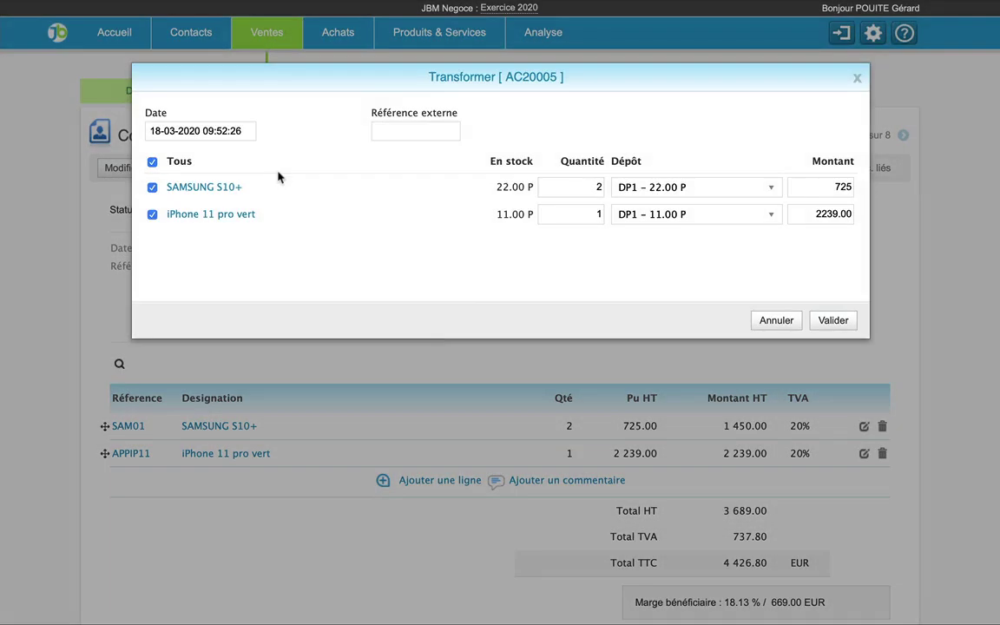
{"action": "left_click", "coordinate": [564, 187]}
{"action": "type", "text": "1"}
{"action": "left_click", "coordinate": [833, 321]}
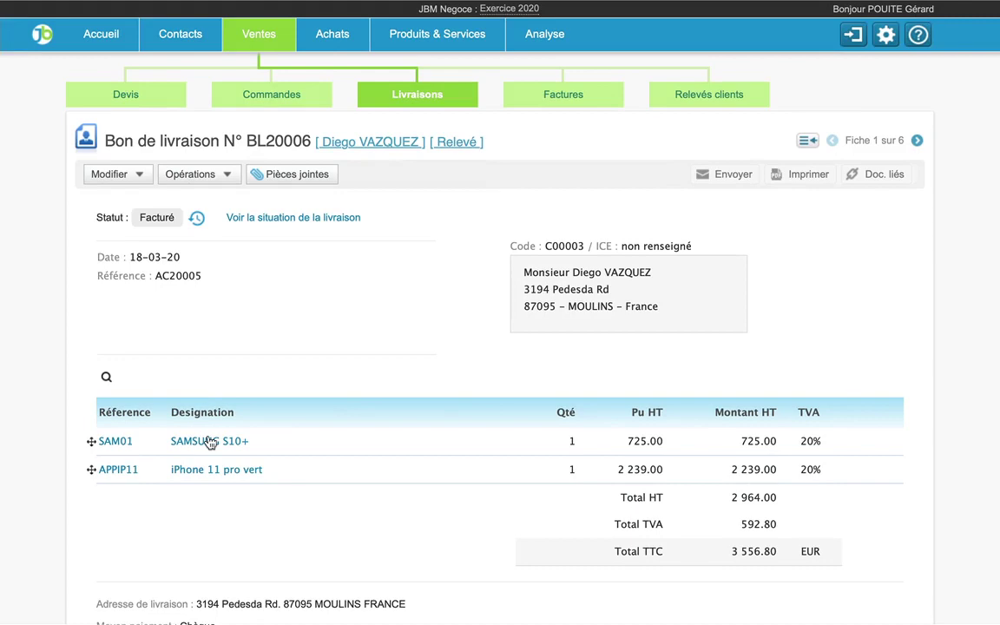
{"action": "left_click", "coordinate": [209, 442]}
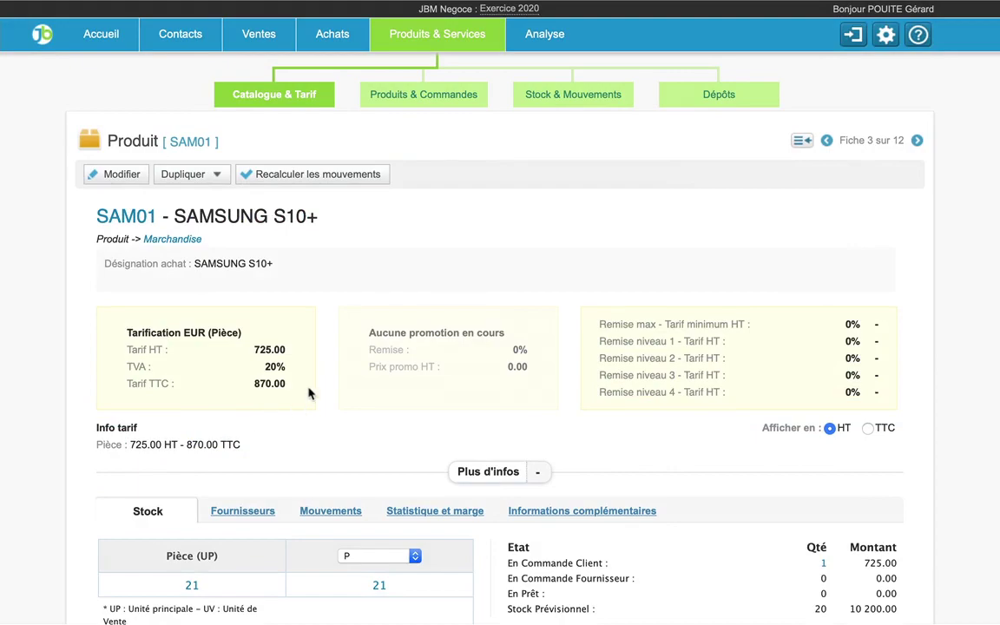
{"action": "scroll", "coordinate": [321, 416], "scroll_direction": "down", "scroll_amount": 2}
{"action": "left_click", "coordinate": [334, 435]}
{"action": "scroll", "coordinate": [451, 372], "scroll_direction": "down", "scroll_amount": 1}
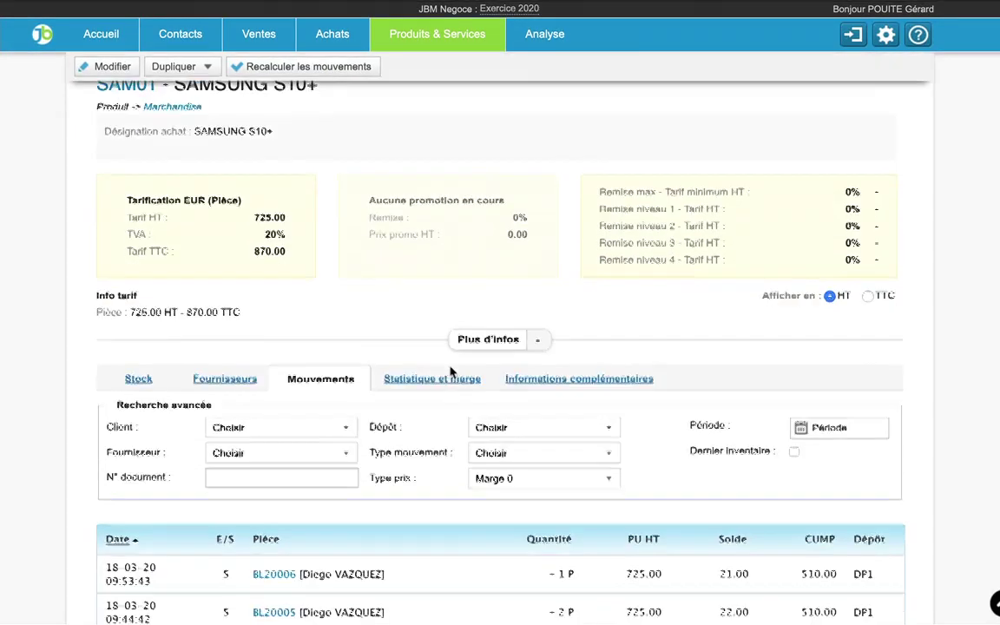
{"action": "scroll", "coordinate": [451, 372], "scroll_direction": "down", "scroll_amount": 2}
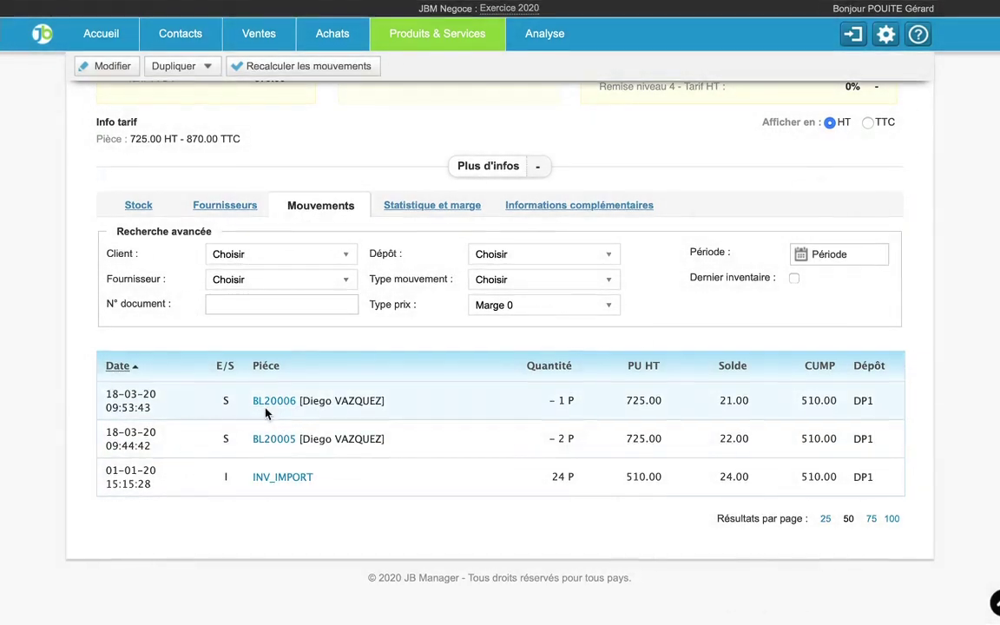
{"action": "left_click", "coordinate": [265, 408]}
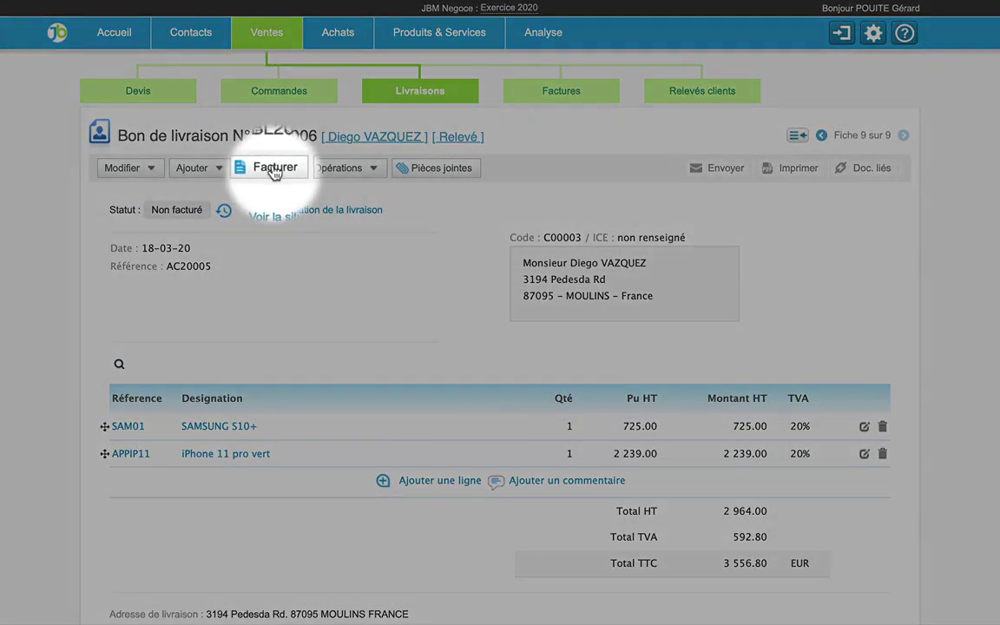
- Invoice BL20006 as draft FBR20006 and re-save the SAMSUNG S10+ line
{"action": "left_click", "coordinate": [274, 169]}
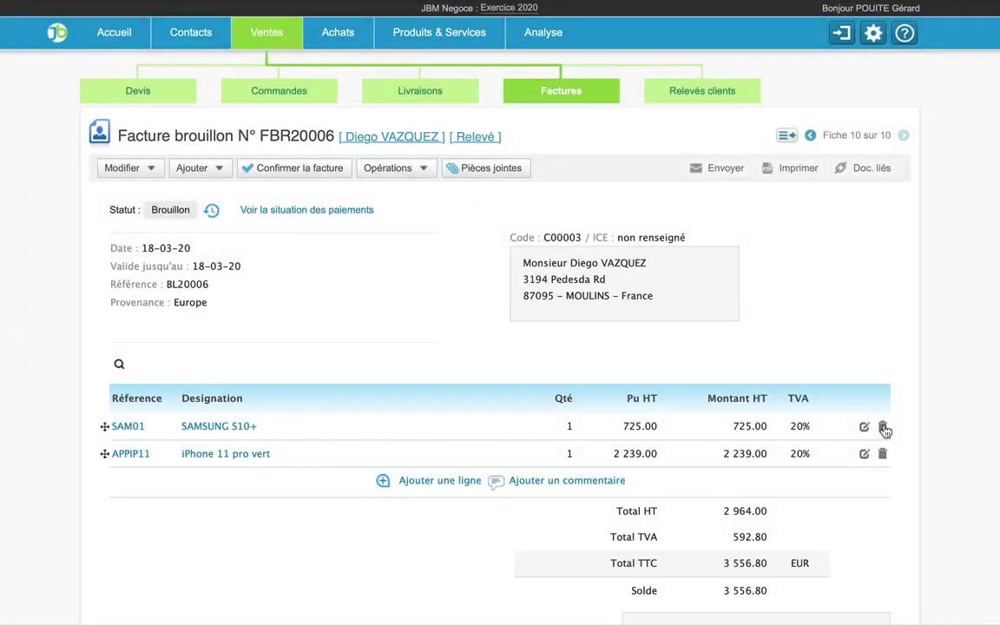
{"action": "left_click", "coordinate": [866, 429]}
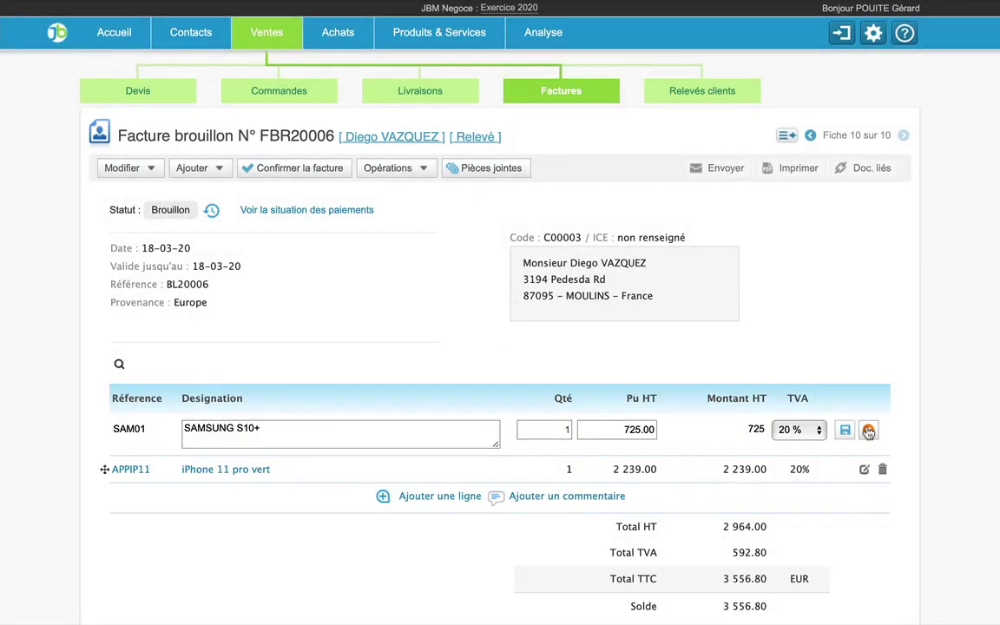
{"action": "left_click", "coordinate": [846, 430]}
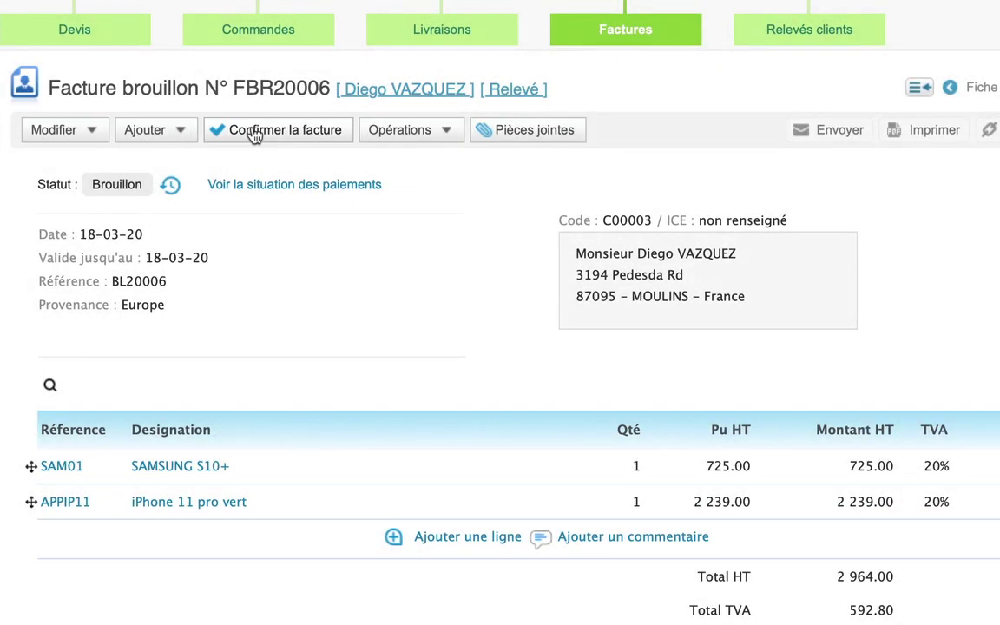
- Finalize draft FBR20006 as invoice FA20007 and request posting it to the accounts
{"action": "left_click", "coordinate": [254, 134]}
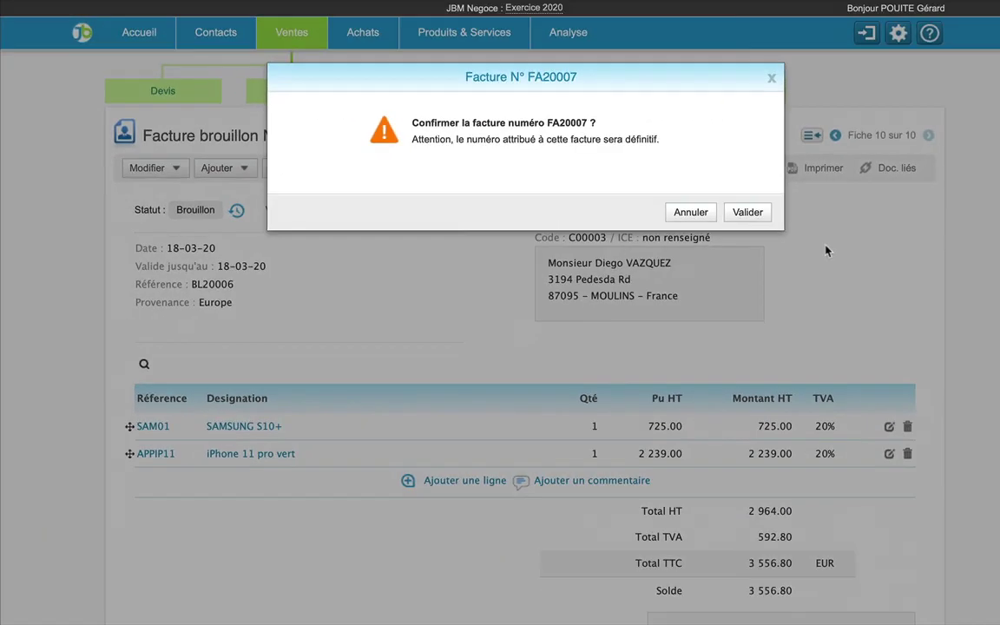
{"action": "left_click", "coordinate": [747, 211]}
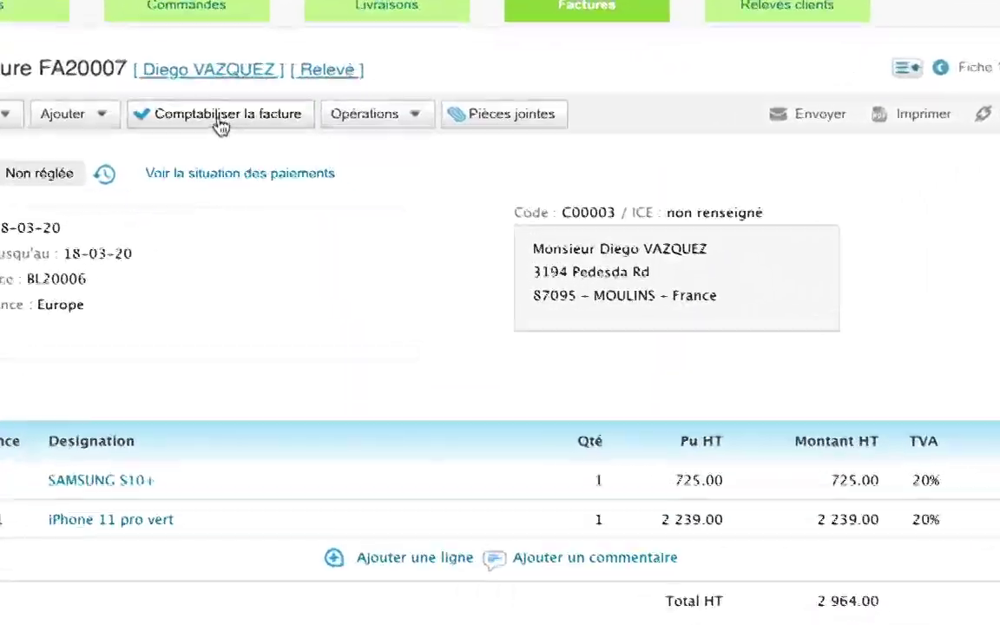
{"action": "left_click", "coordinate": [300, 128]}
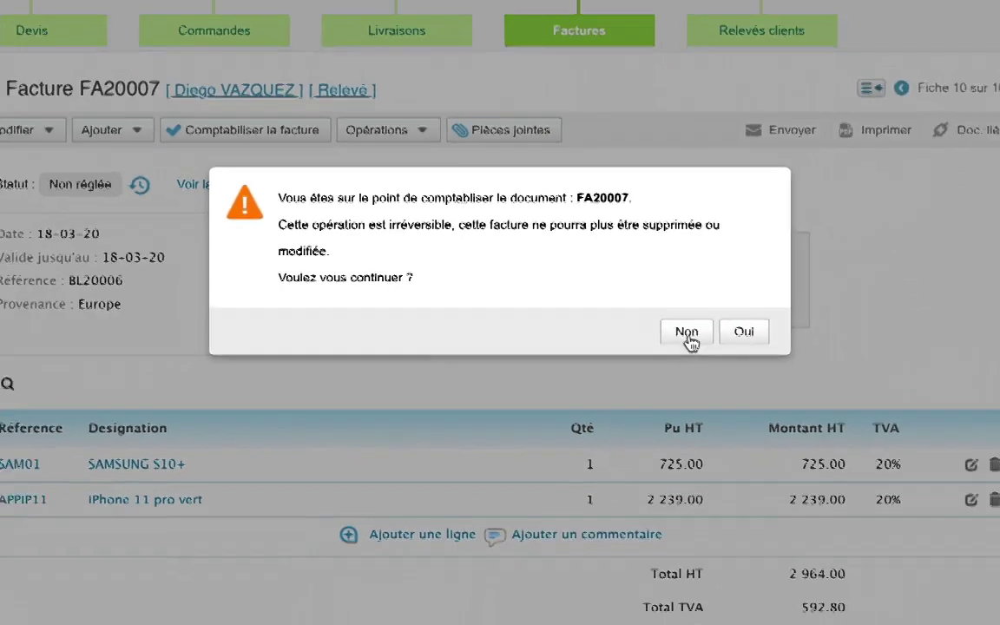
- Skip posting and start a payment dated 18-03-2020 for 3556.80
{"action": "left_click", "coordinate": [752, 347]}
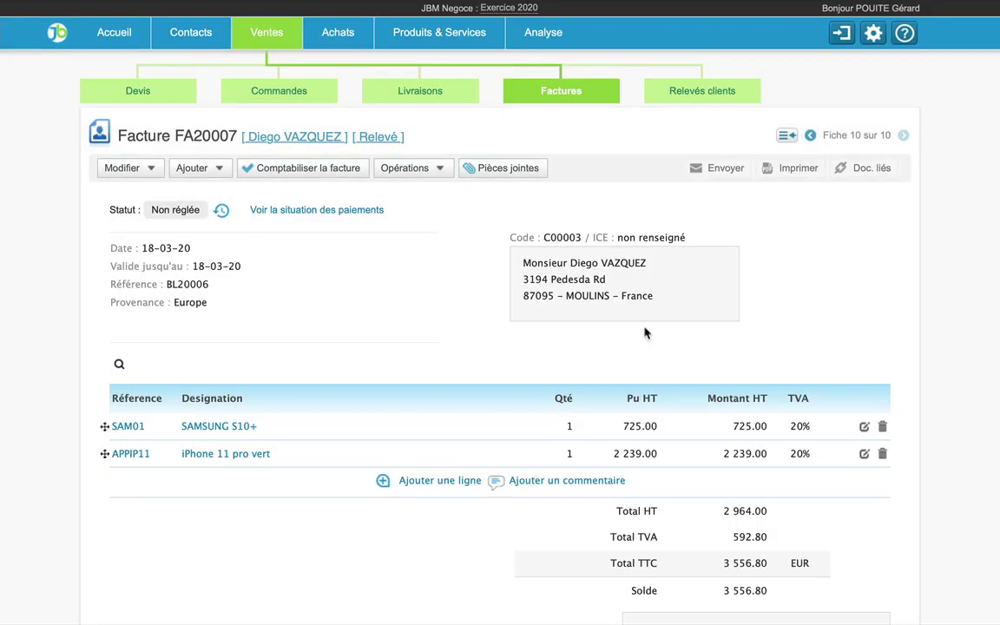
{"action": "left_click", "coordinate": [417, 173]}
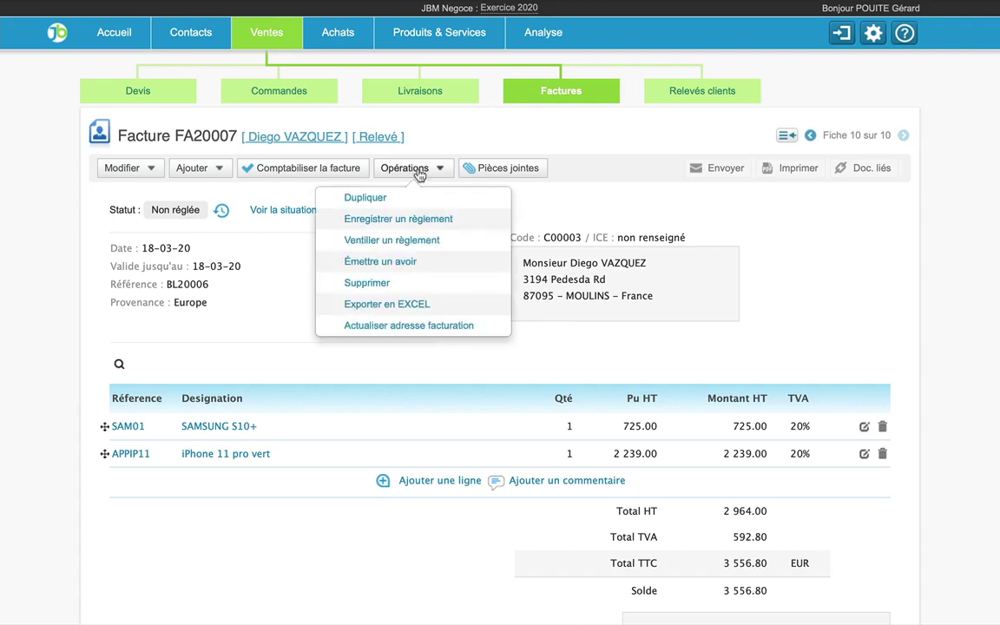
{"action": "left_click", "coordinate": [417, 219]}
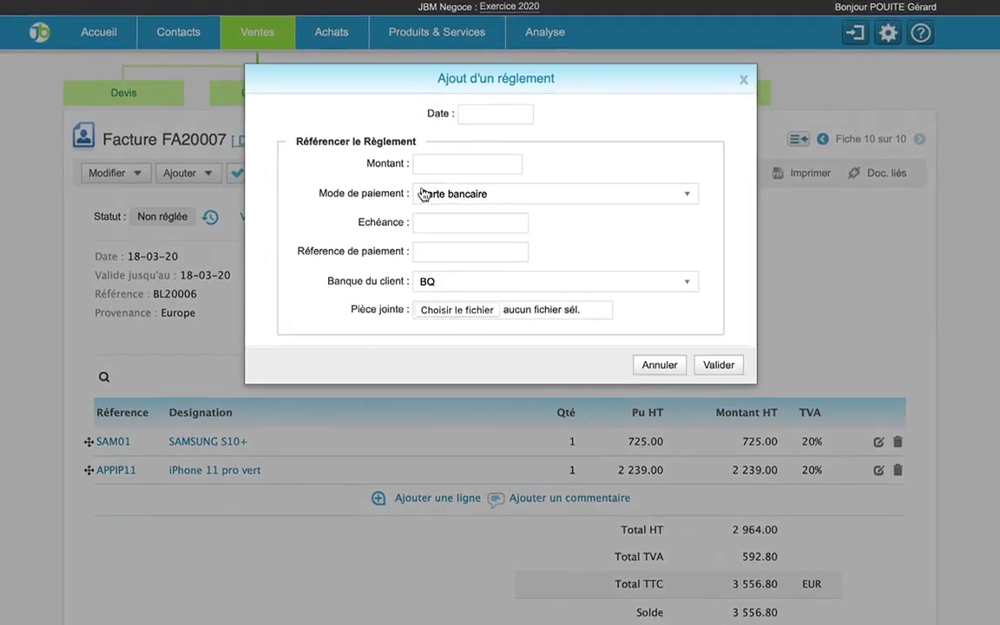
{"action": "left_click", "coordinate": [460, 124]}
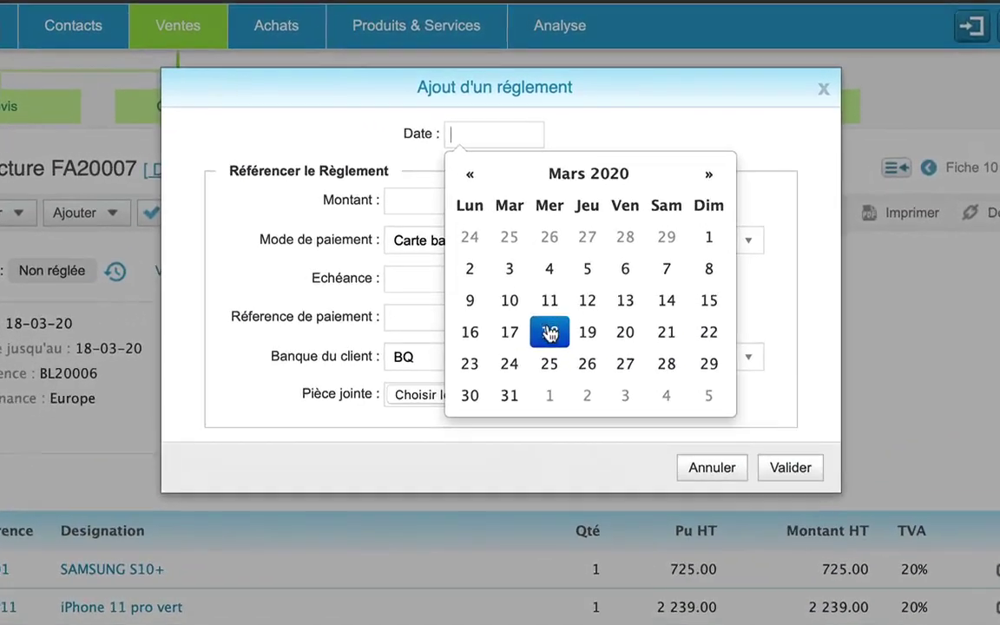
{"action": "left_click", "coordinate": [536, 282]}
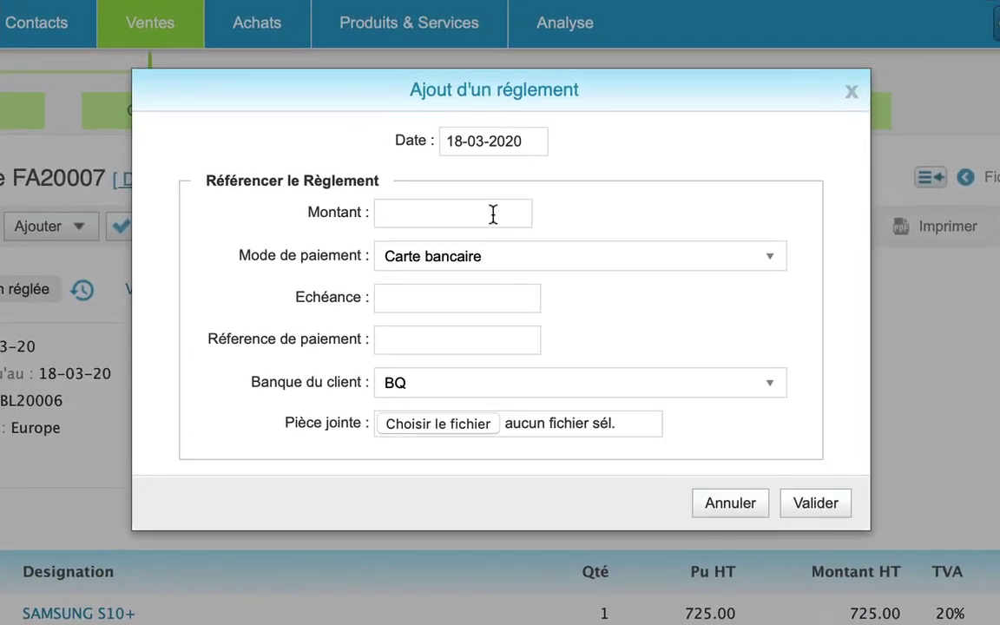
{"action": "type", "text": "3556.80"}
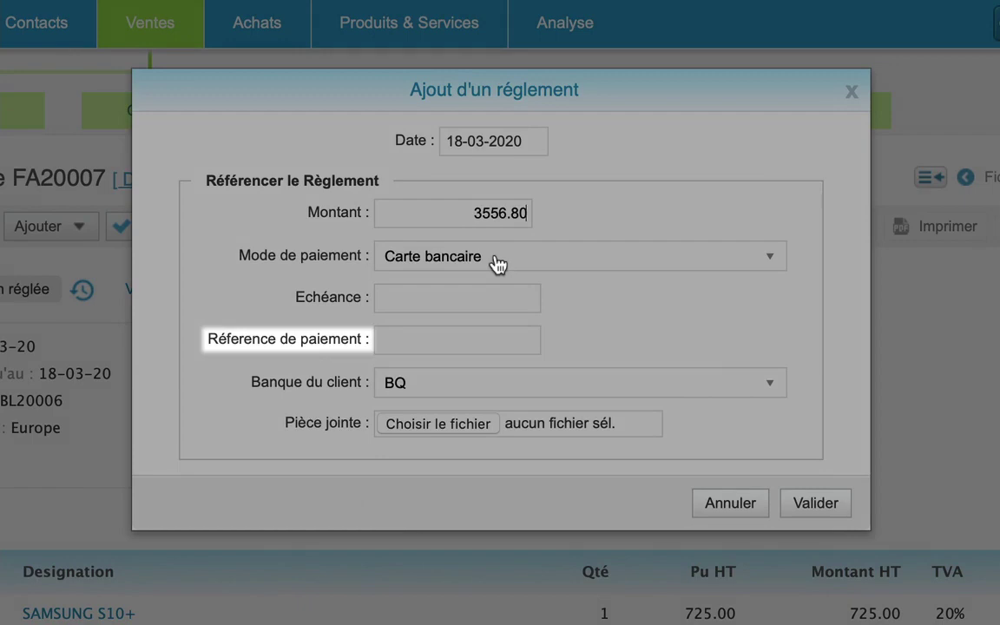
- Set method Chèque, due date 18-03-2020, enter the cheque reference, and save the payment
{"action": "left_click", "coordinate": [492, 261]}
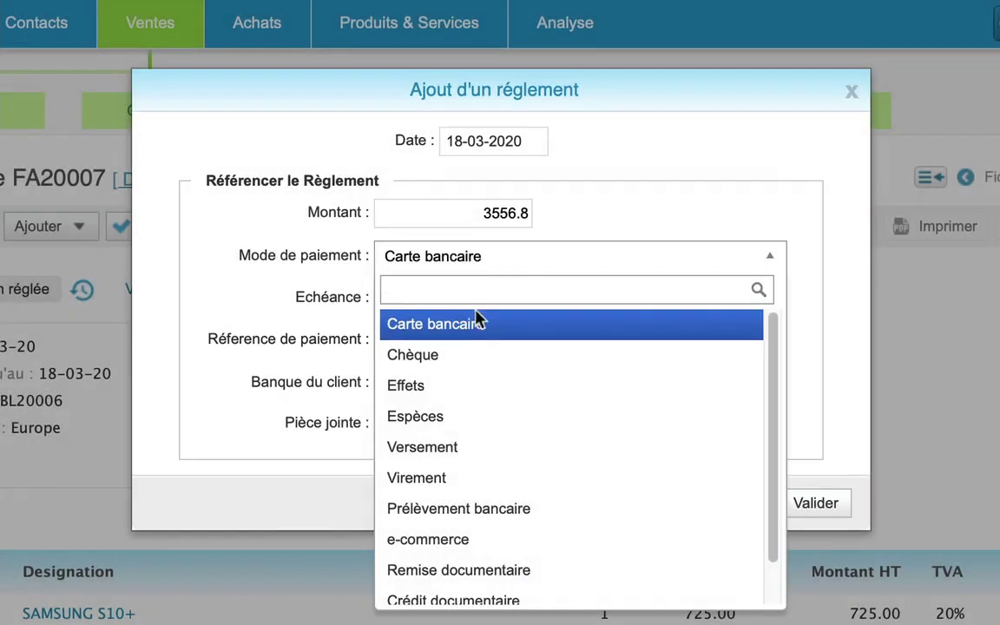
{"action": "left_click", "coordinate": [463, 358]}
{"action": "left_click", "coordinate": [439, 300]}
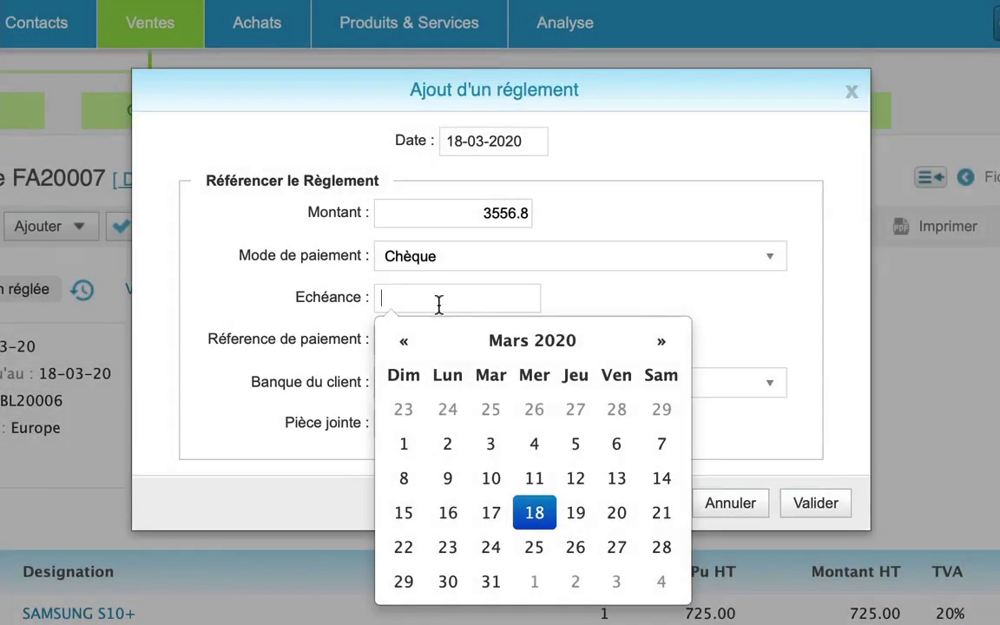
{"action": "left_click", "coordinate": [534, 512]}
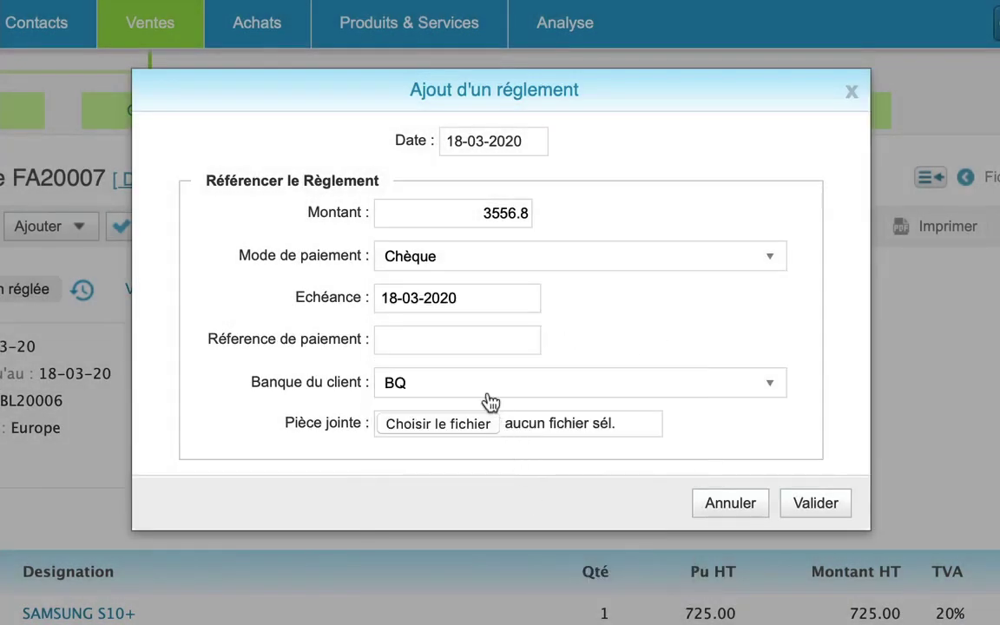
{"action": "left_click", "coordinate": [452, 348]}
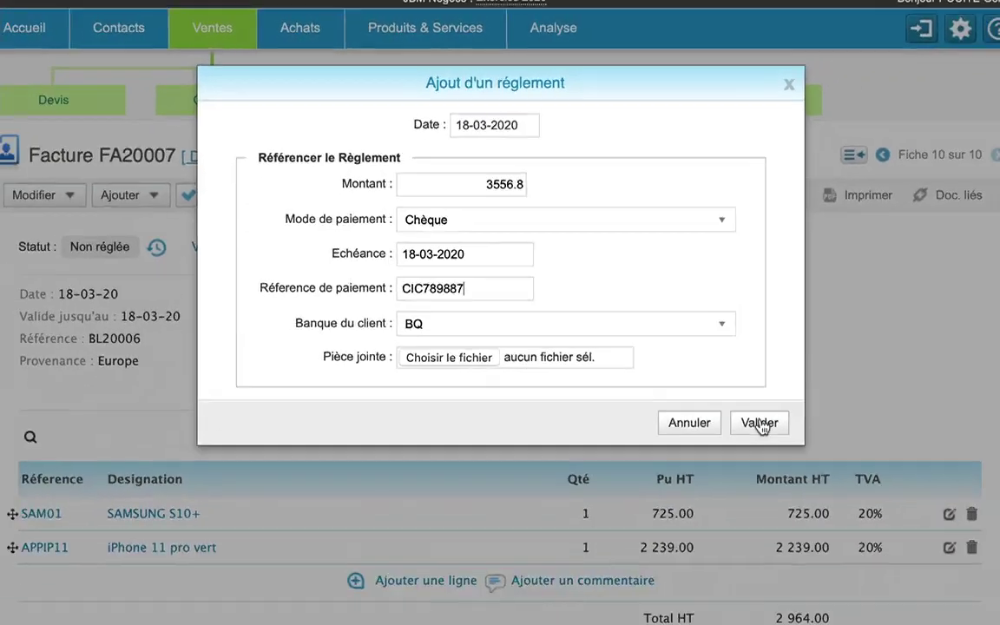
{"action": "left_click", "coordinate": [815, 502]}
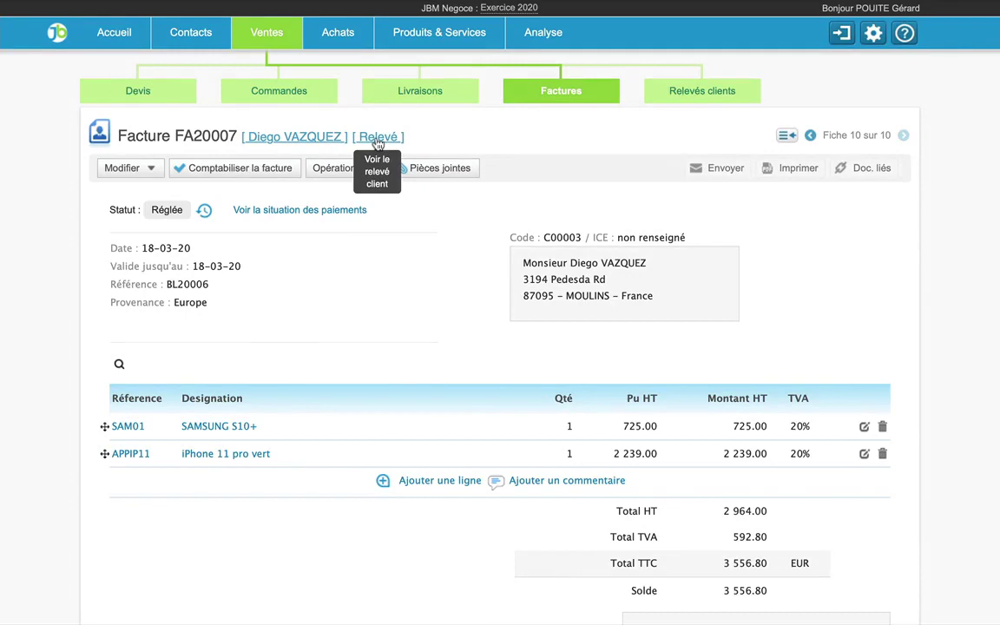
- Open the client's account statement from invoice FA20007
{"action": "left_click", "coordinate": [377, 139]}
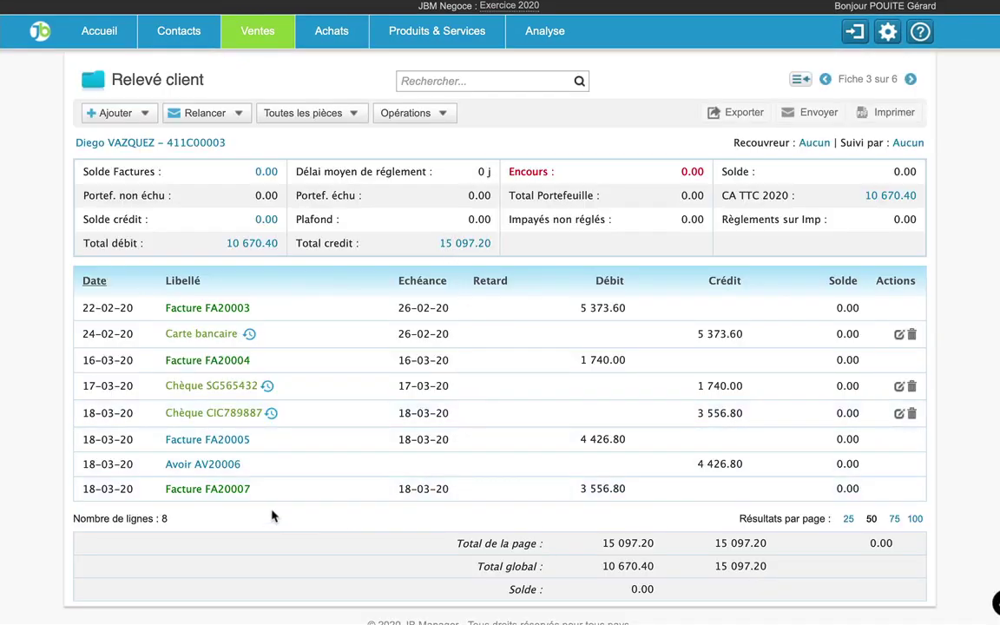